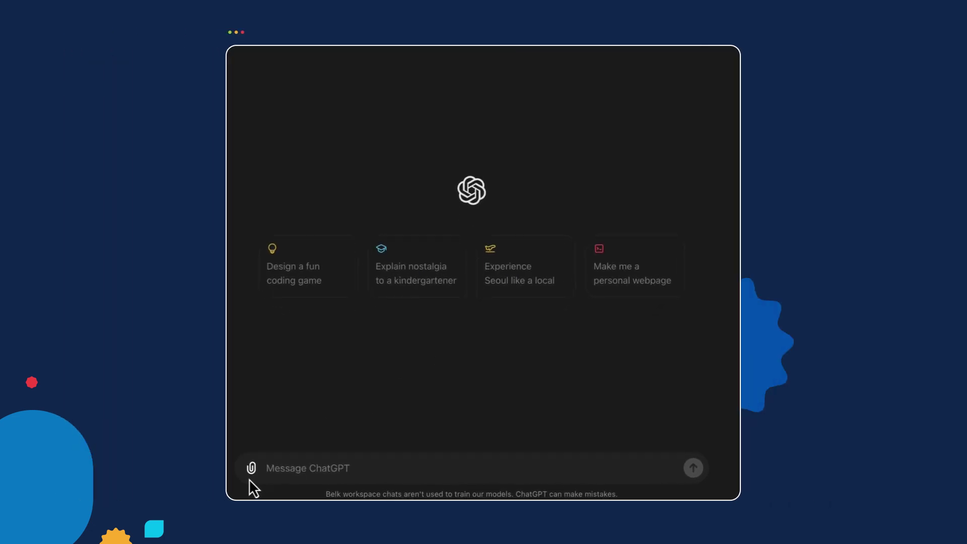
- Attach OOB_Design_Doc.xlsx from the gpt-demo folder to a new message
left_click(250, 468)
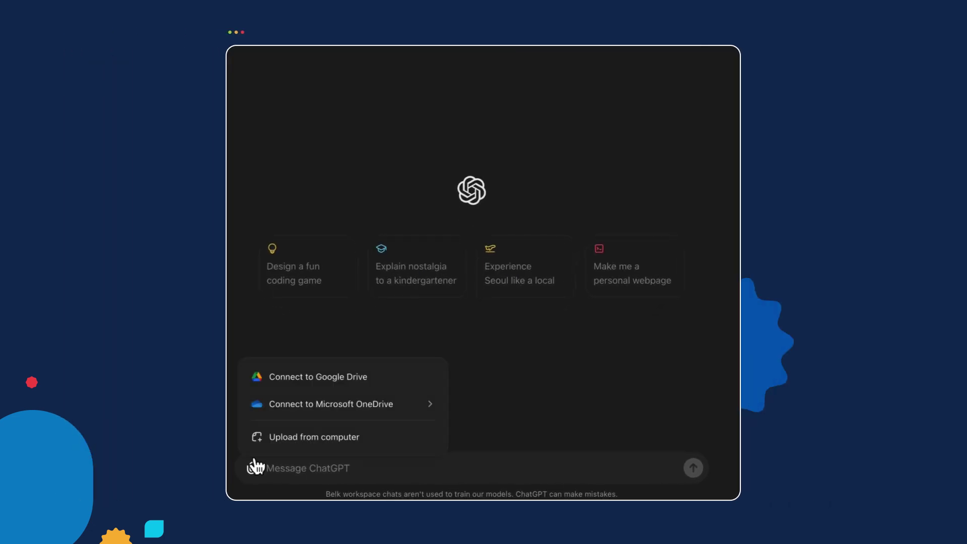
left_click(306, 438)
left_click(384, 110)
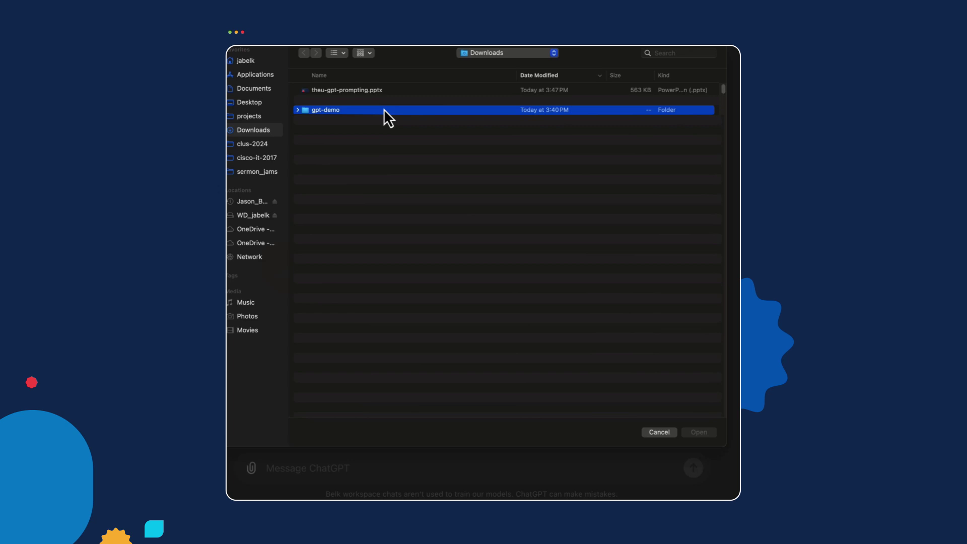
double_click(384, 110)
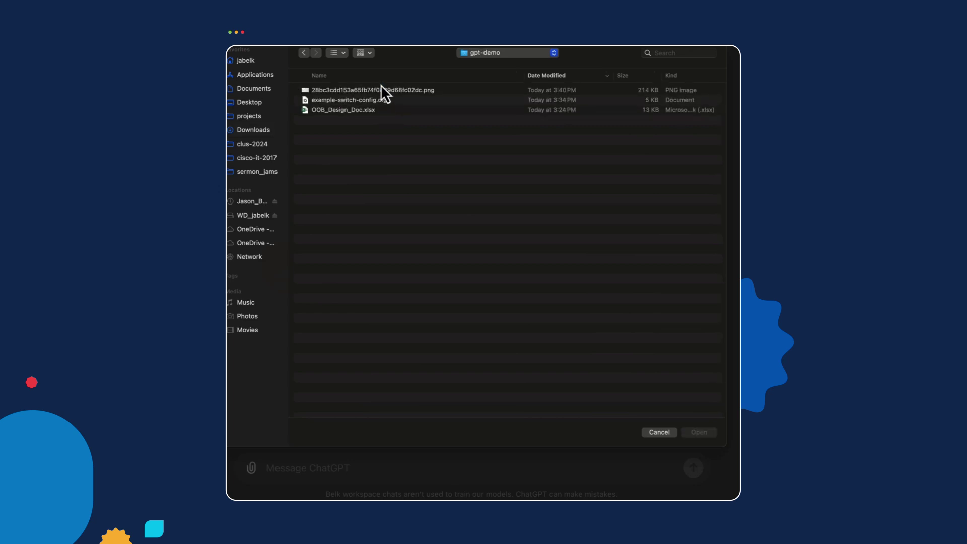
double_click(391, 109)
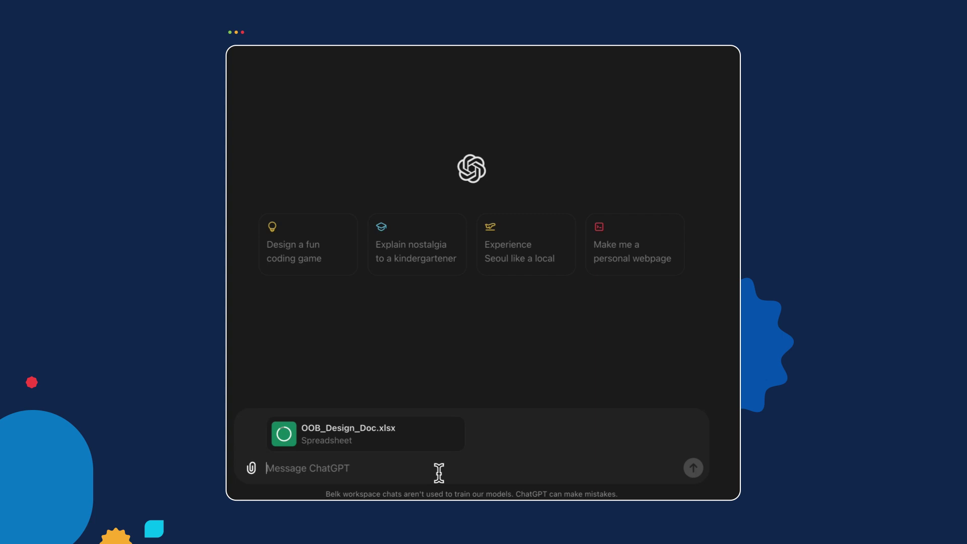
- Paste the switch-configuration prompt, remove the extra pasted-text chip, and send it
type("Review the attached document and provide a configuration file for OOB switch. Produce a configuration file in text format. Do not explain the process.")
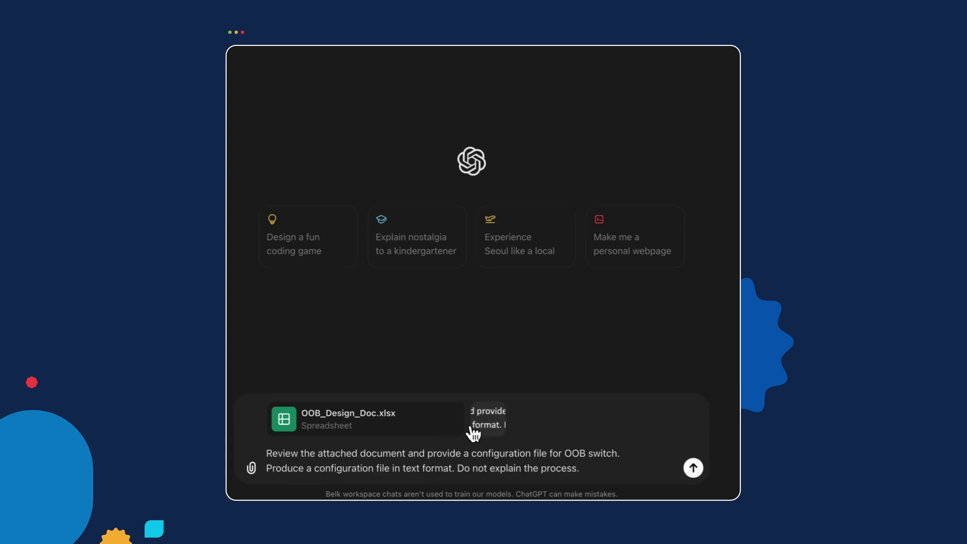
left_click(503, 405)
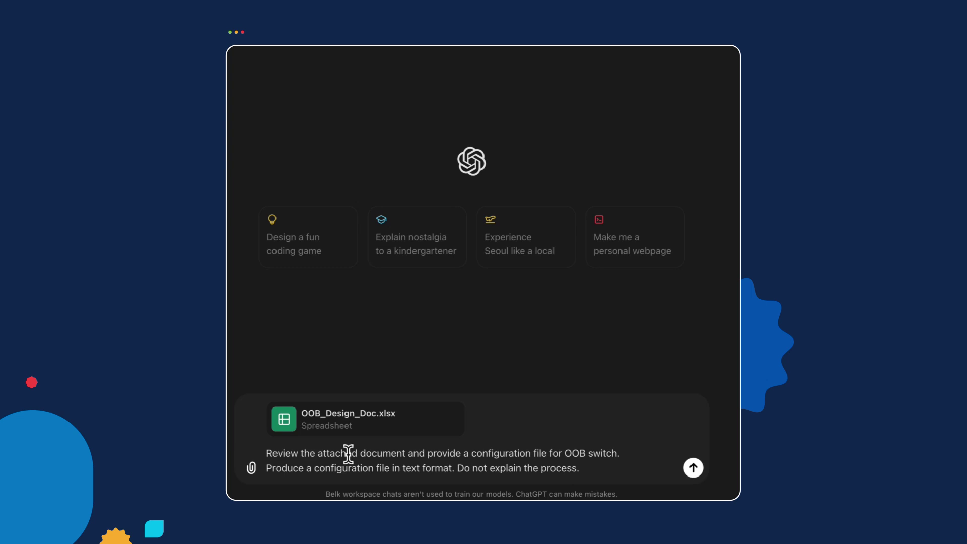
mouse_move(461, 431)
key("Return")
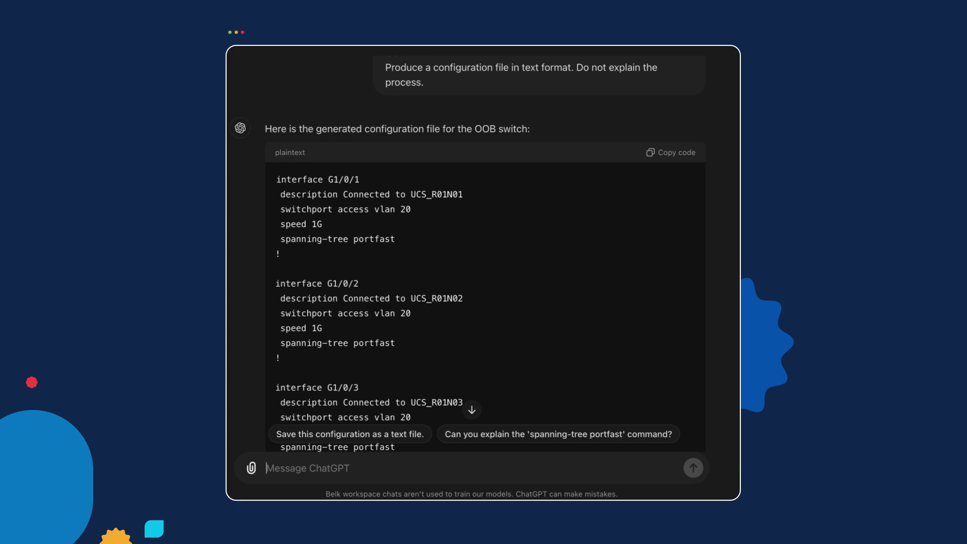
scroll(351, 158, "up", 3)
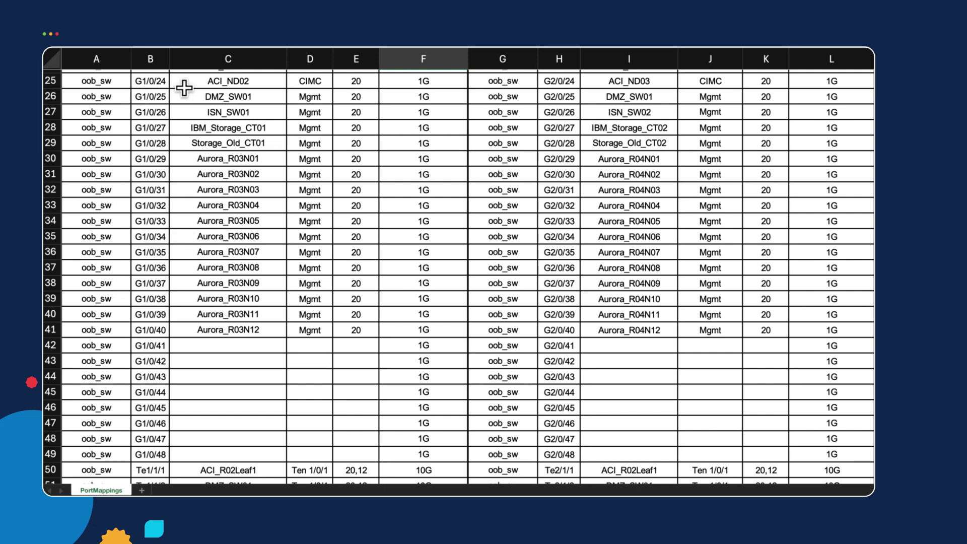
scroll(143, 91, "up", 10)
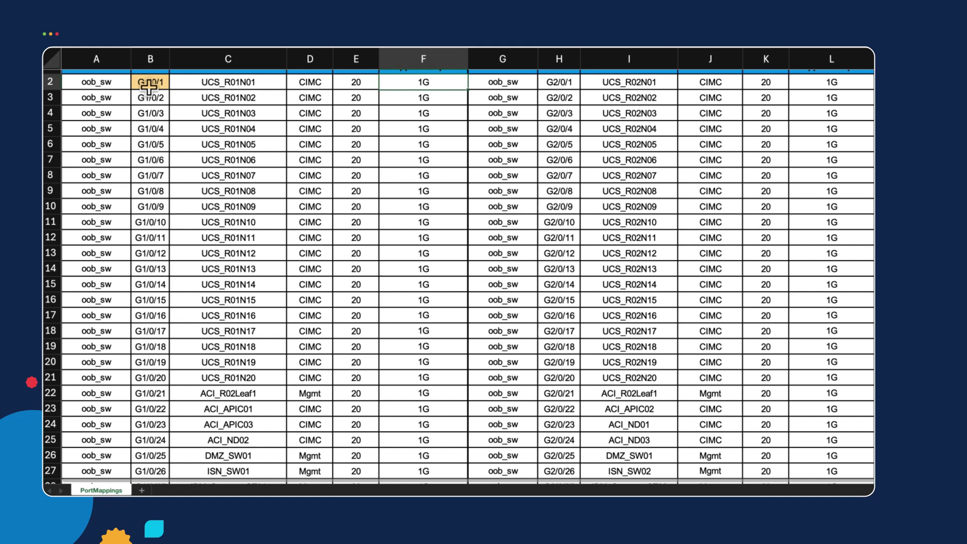
scroll(139, 281, "down", 8)
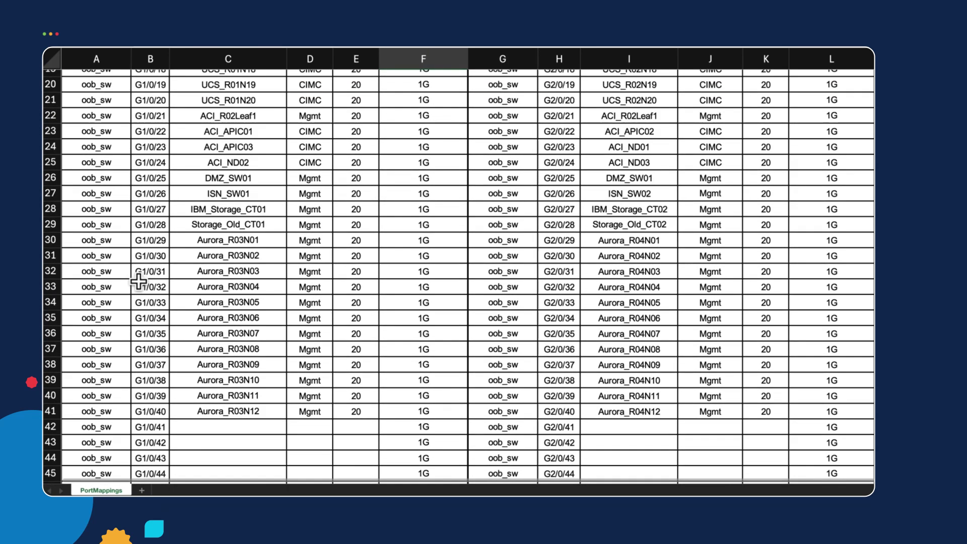
scroll(139, 281, "down", 5)
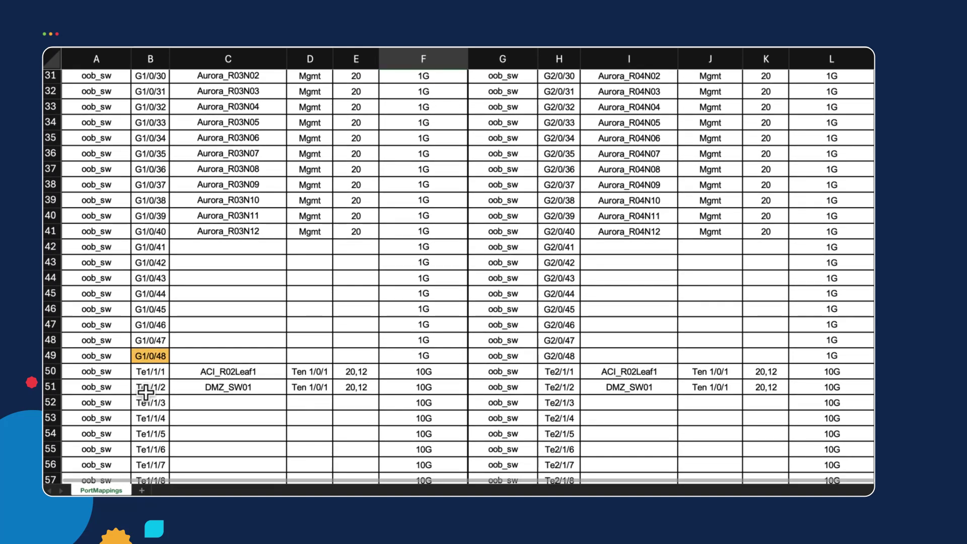
scroll(147, 371, "down", 2)
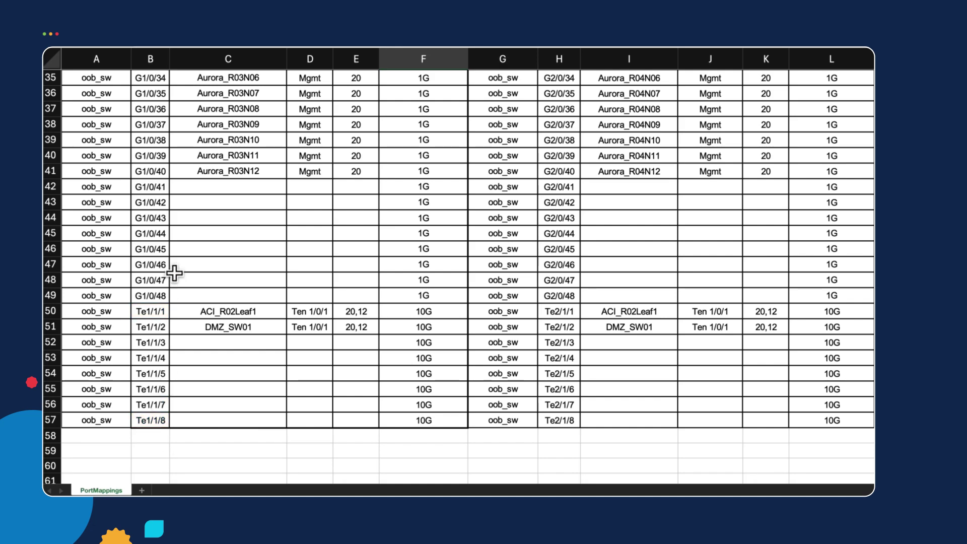
scroll(175, 274, "up", 15)
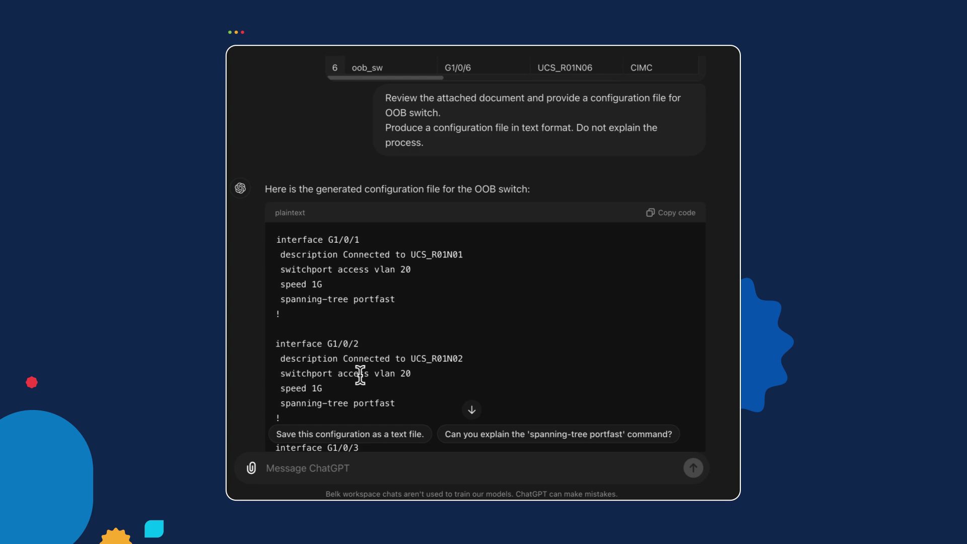
- Scroll to the config's end showing Te2/1/1 to ACI_R02Leaf1 and Te2/1/2 to DMZ_SW01 trunks
scroll(360, 375, "down", 20)
scroll(360, 376, "down", 20)
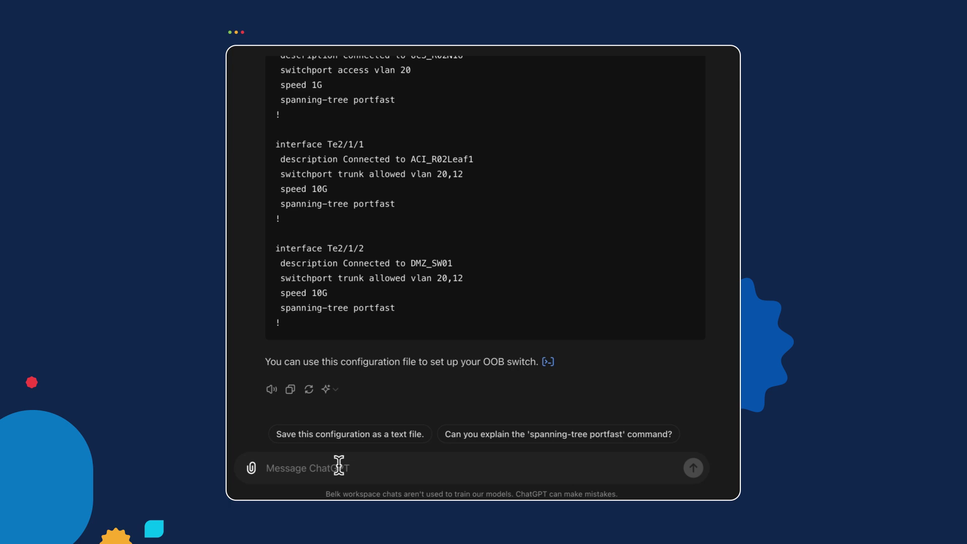
- Send 'what questions should i be asking to make this output more accurate?' noting a recent Cisco data center switch
type("w")
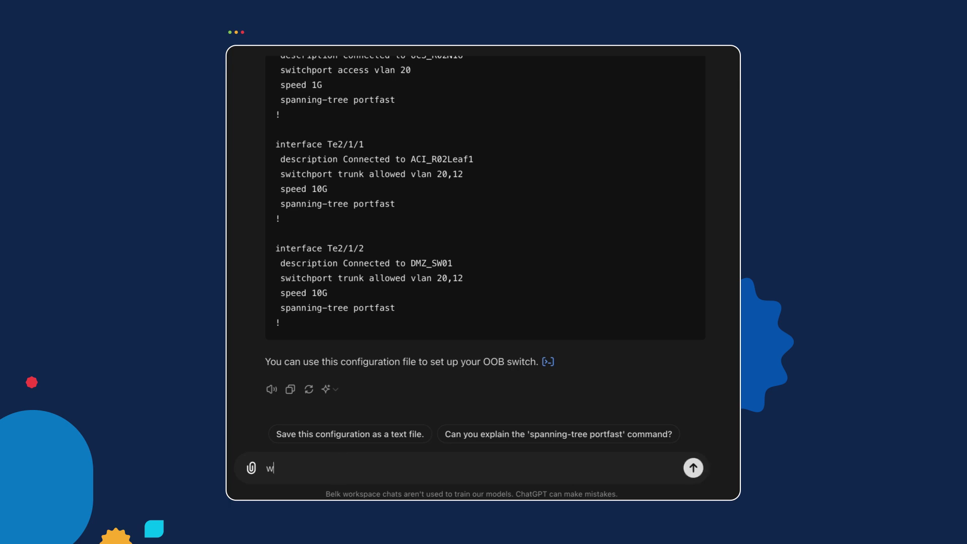
type("hat questions should i ")
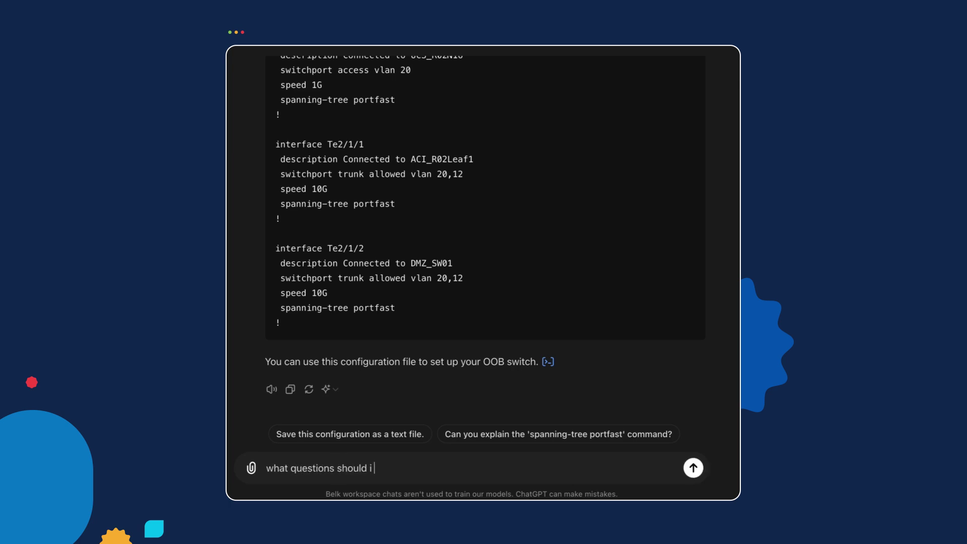
type("be asking to make th")
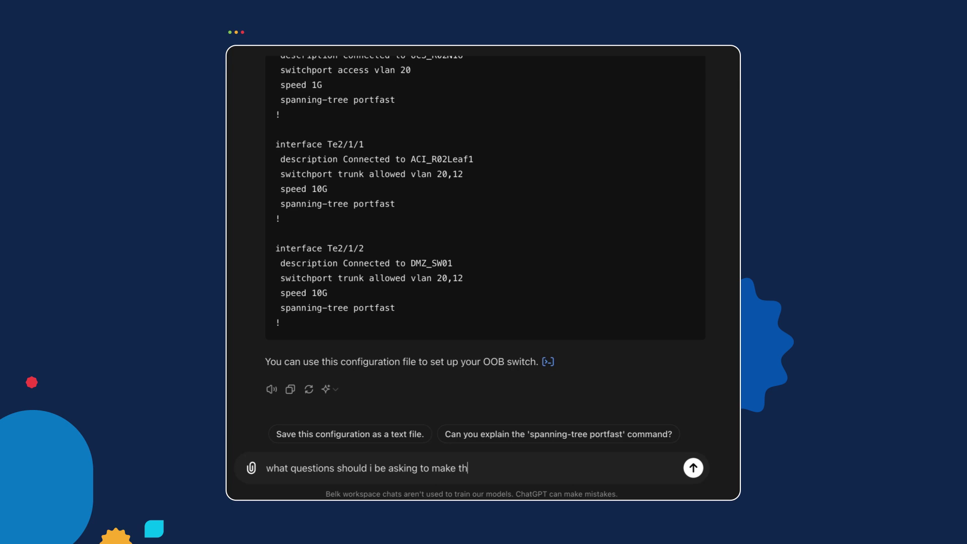
type("is output more accurate?")
key("shift+Return")
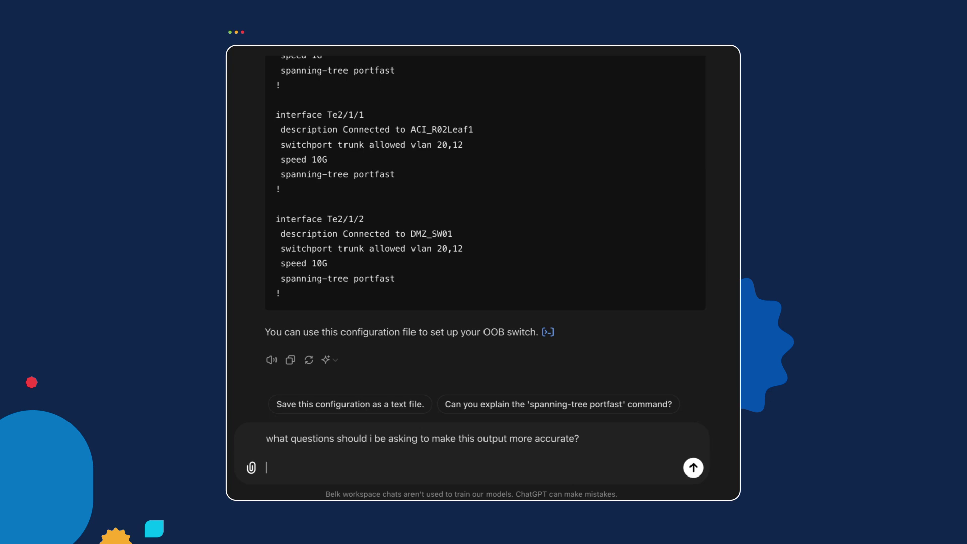
type("we are using a cata")
key("BackSpace")
type("alyst ")
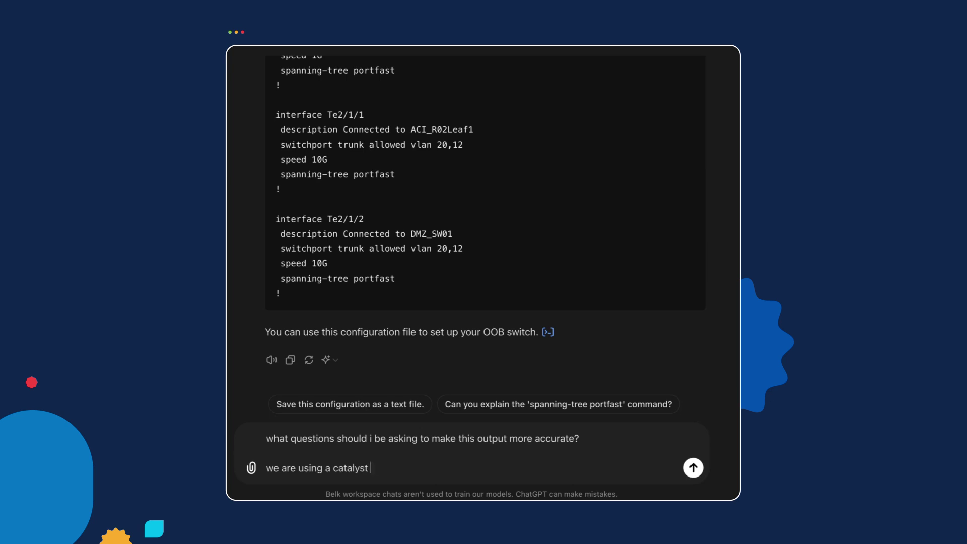
type("9k switch and another")
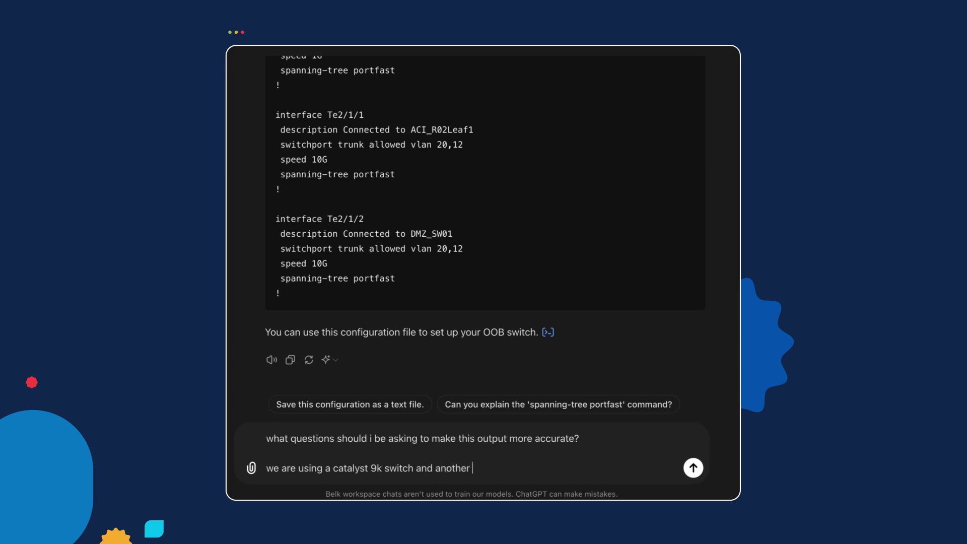
key("BackSpace")
key("BackSpace")
key("BackSpace")
key("BackSpace")
key("BackSpace")
key("BackSpace")
key("BackSpace")
key("BackSpace")
key("BackSpace")
key("BackSpace")
key("BackSpace")
key("BackSpace")
key("BackSpace")
key("BackSpace")
key("BackSpace")
key("BackSpace")
key("BackSpace")
key("BackSpace")
key("BackSpace")
key("BackSpace")
key("BackSpace")
key("BackSpace")
key("BackSpace")
key("BackSpace")
key("BackSpace")
key("BackSpace")
key("BackSpace")
key("BackSpace")
key("BackSpace")
key("BackSpace")
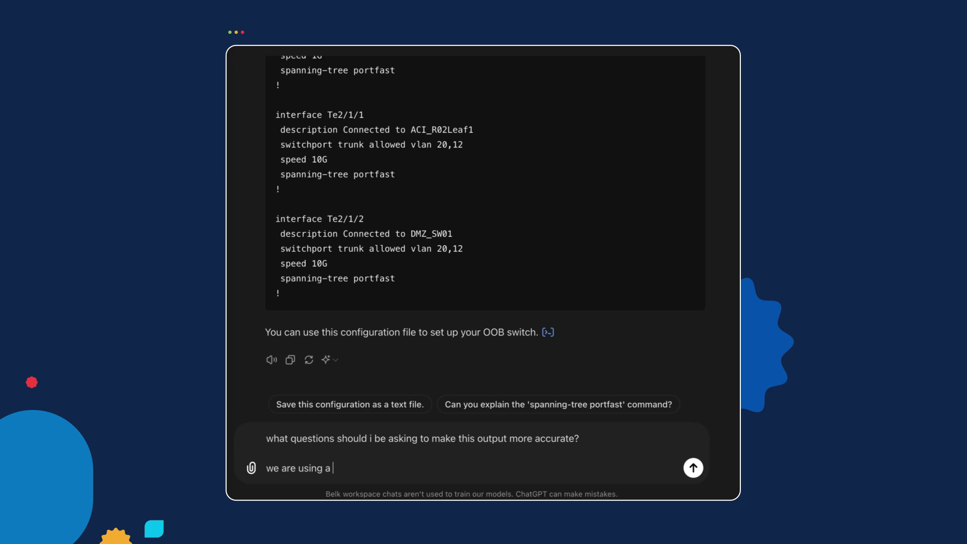
type("Cisco data center switch pick a")
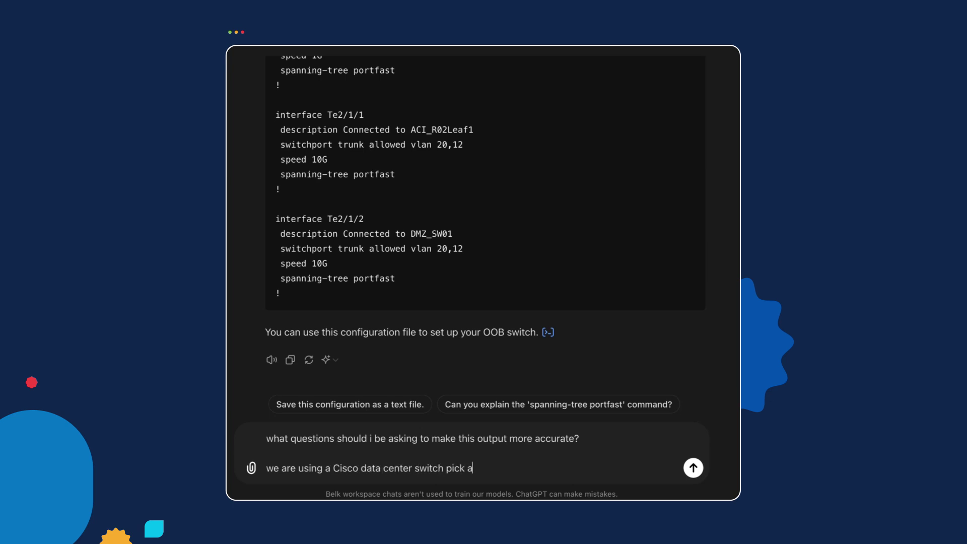
type(" platform from the past 5 pe")
key("BackSpace")
key("BackSpace")
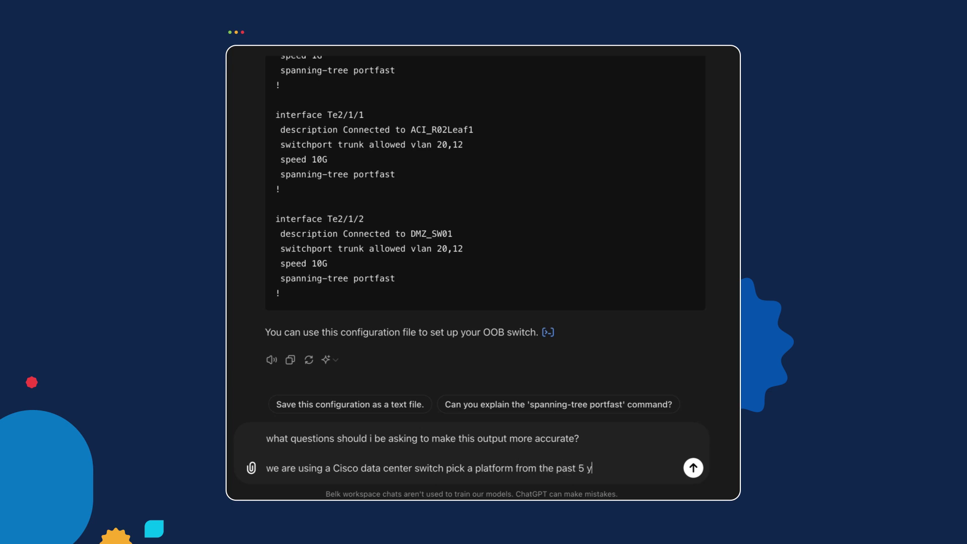
type("years")
key("Return")
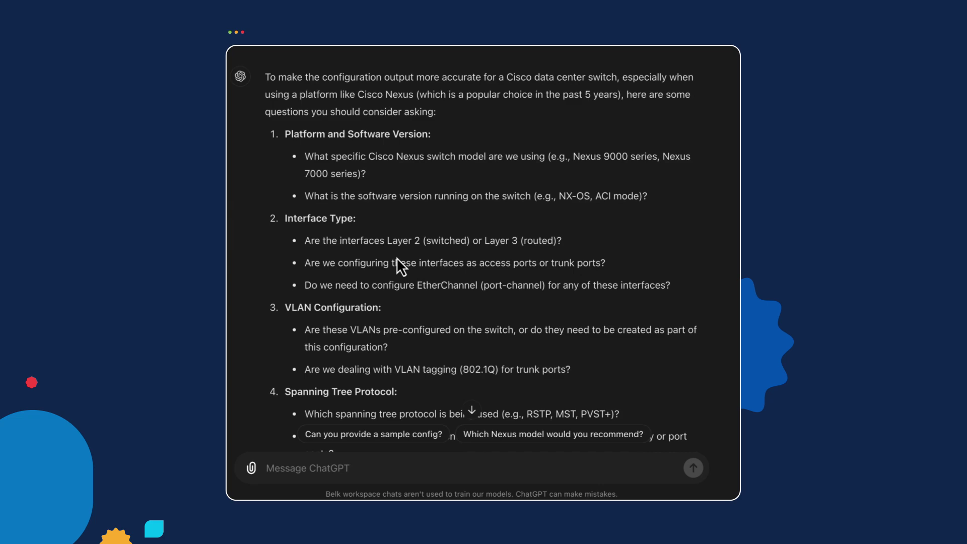
scroll(379, 340, "down", 5)
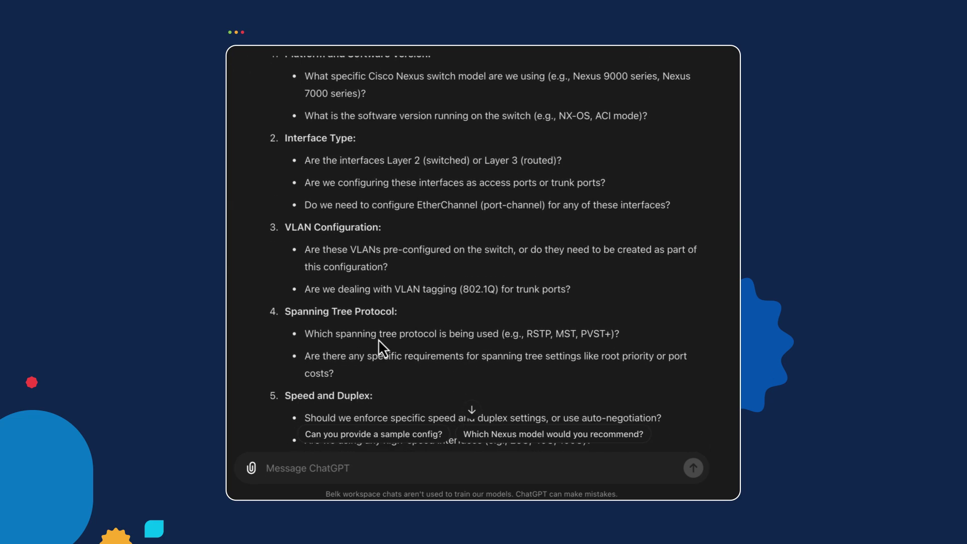
scroll(379, 339, "down", 6)
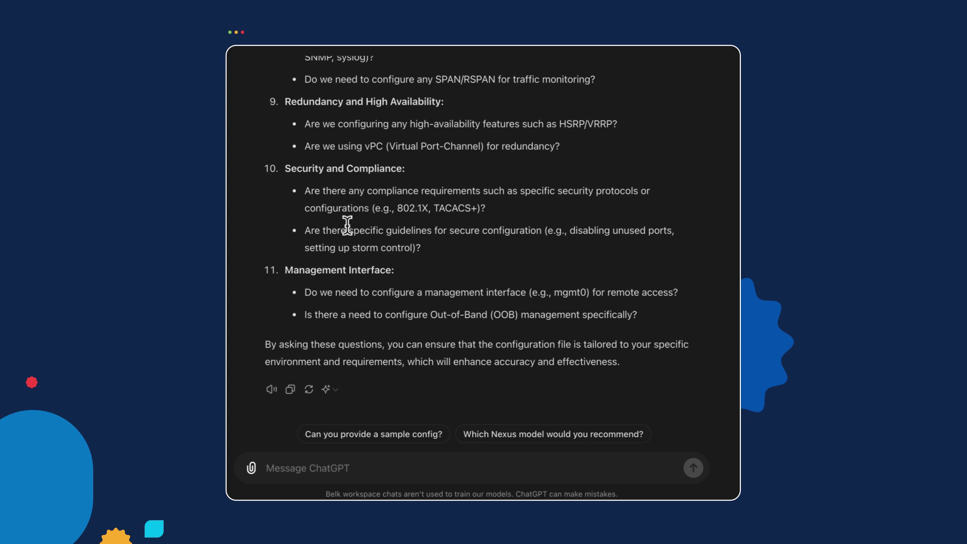
- Write that it's a Nexus 9K, no security compliance, mgmt details or QoS, but speed/duplex auto-negotiation
type("oh we ")
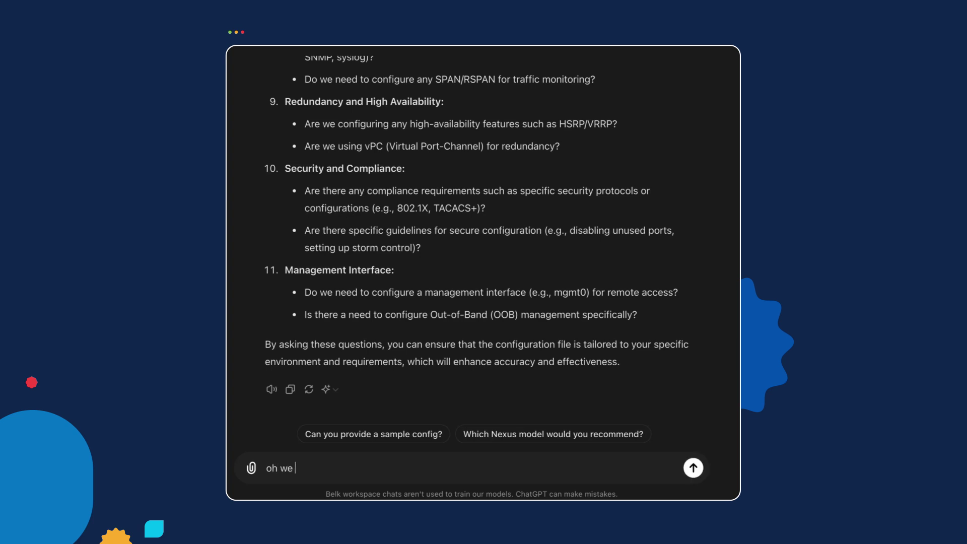
type("have a nexus 9k, and ")
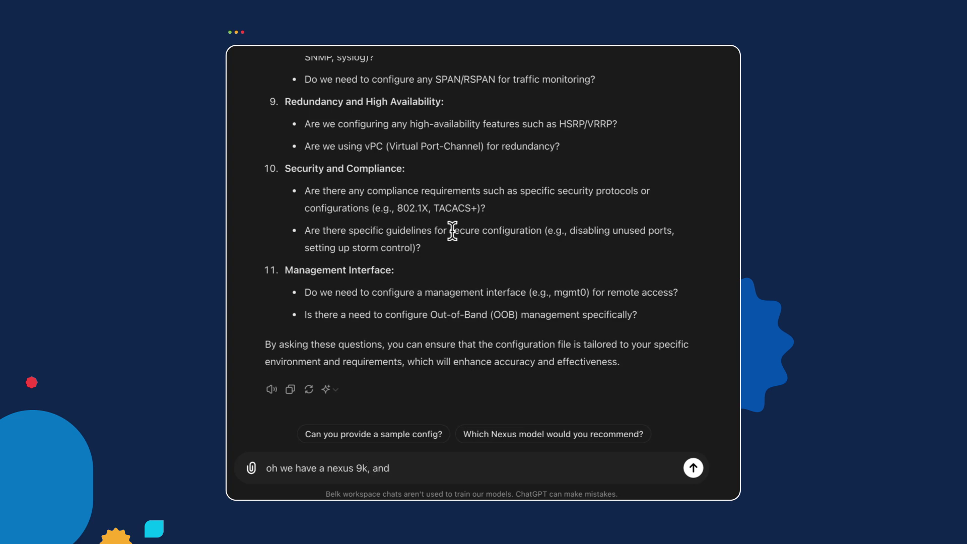
type("no security compliance and ")
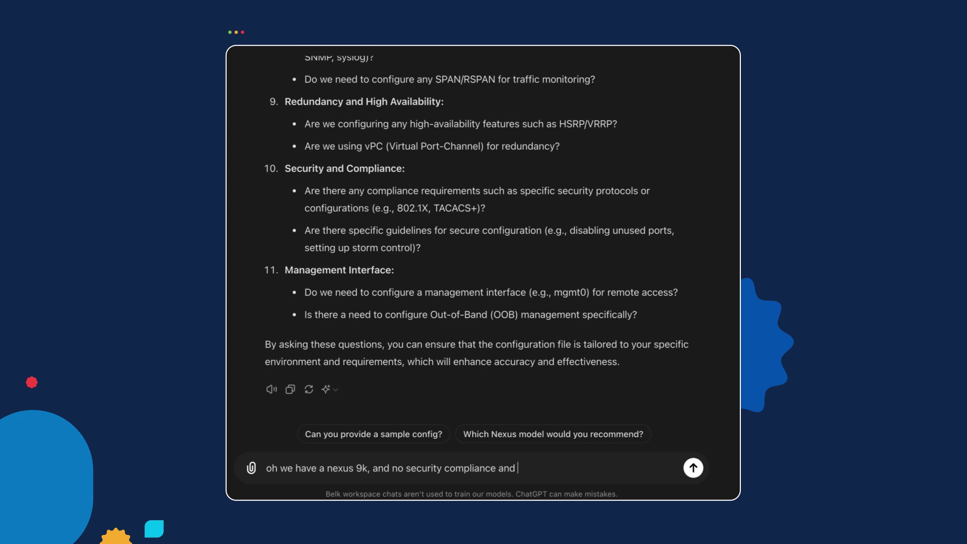
type("no mgmt inteface details,")
scroll(543, 188, "up", 10)
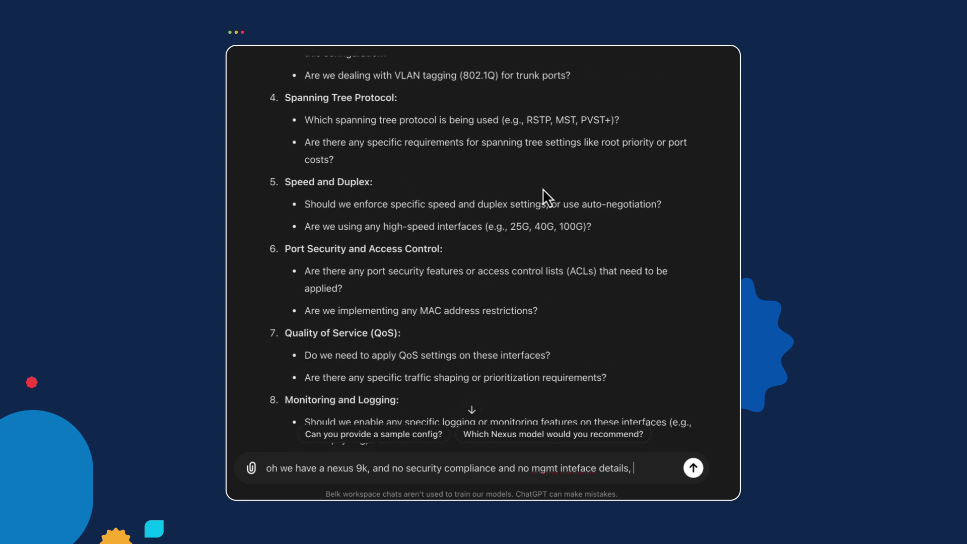
type("and dont worry ")
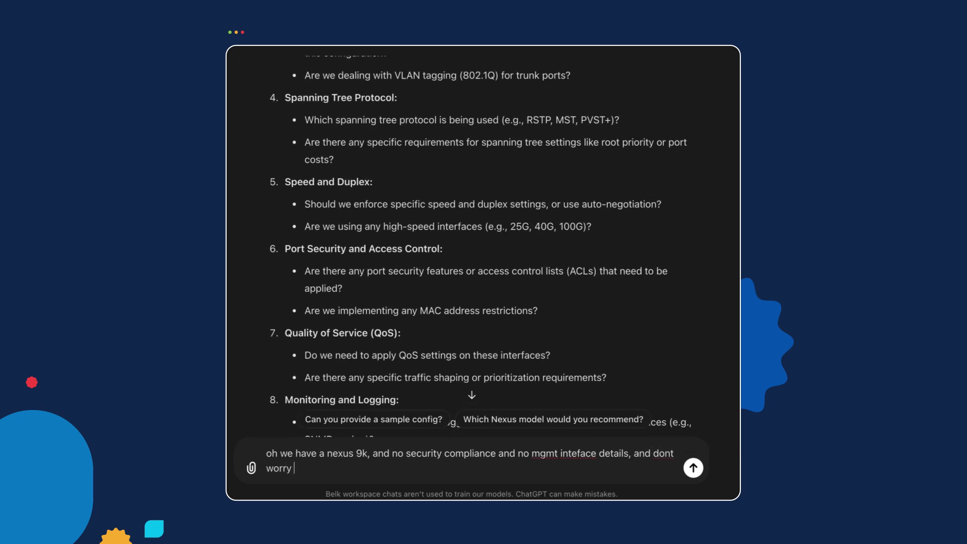
type("about qos, but yes add speed and dup")
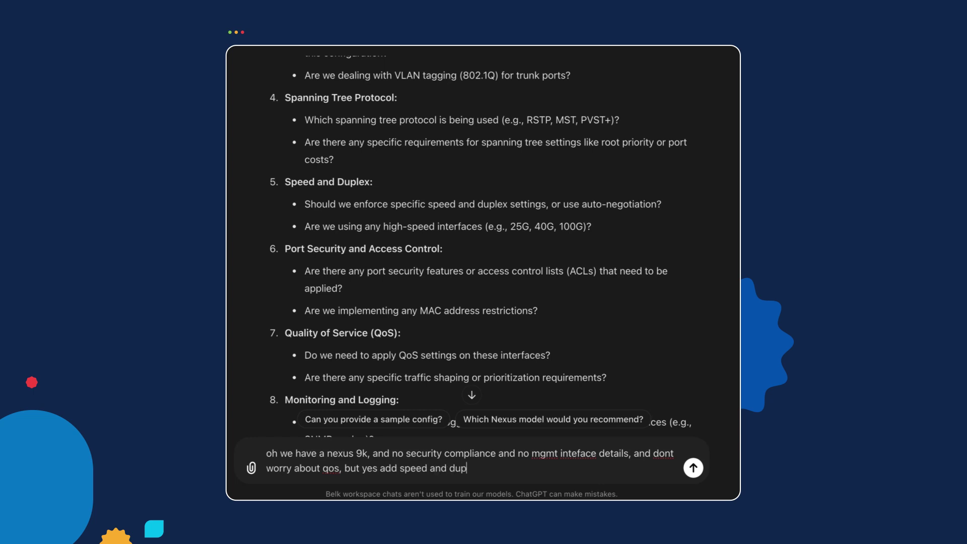
type("lex for aut nego.")
scroll(564, 159, "up", 3)
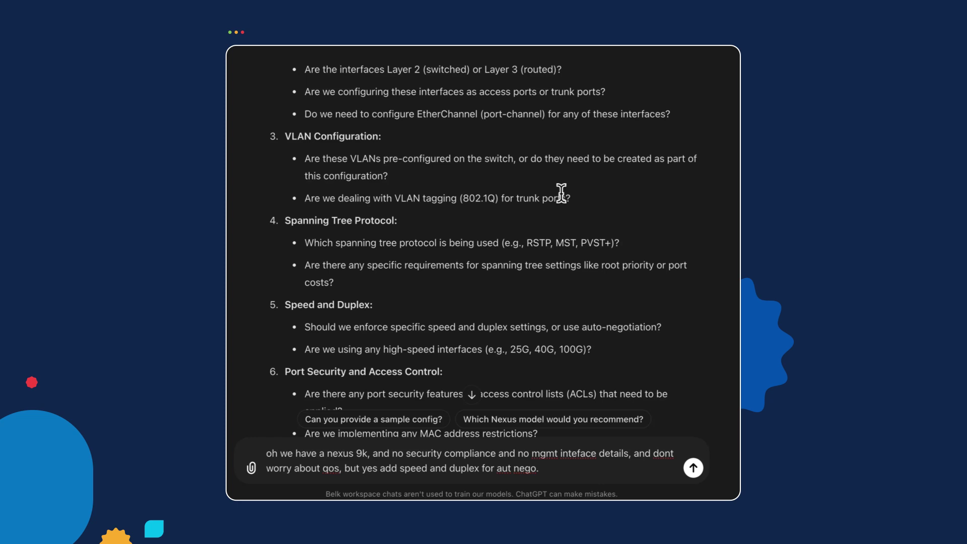
scroll(564, 191, "up", 1)
- Add that VLANs aren't configured, request a new config without guessing, and send the message
key("shift+Return")
key("shift+Return")
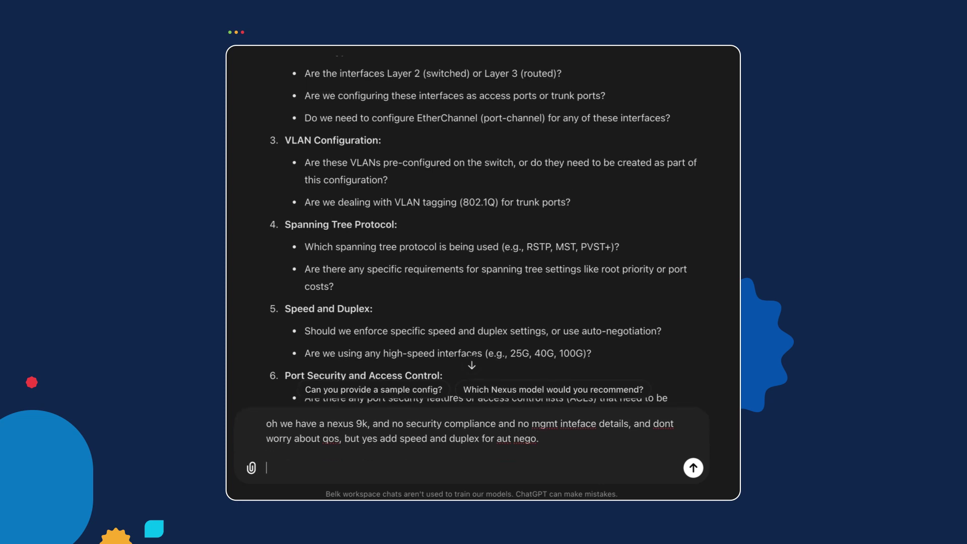
type("the vlans are not cconfig")
key("BackSpace")
key("BackSpace")
key("BackSpace")
key("BackSpace")
key("BackSpace")
key("BackSpace")
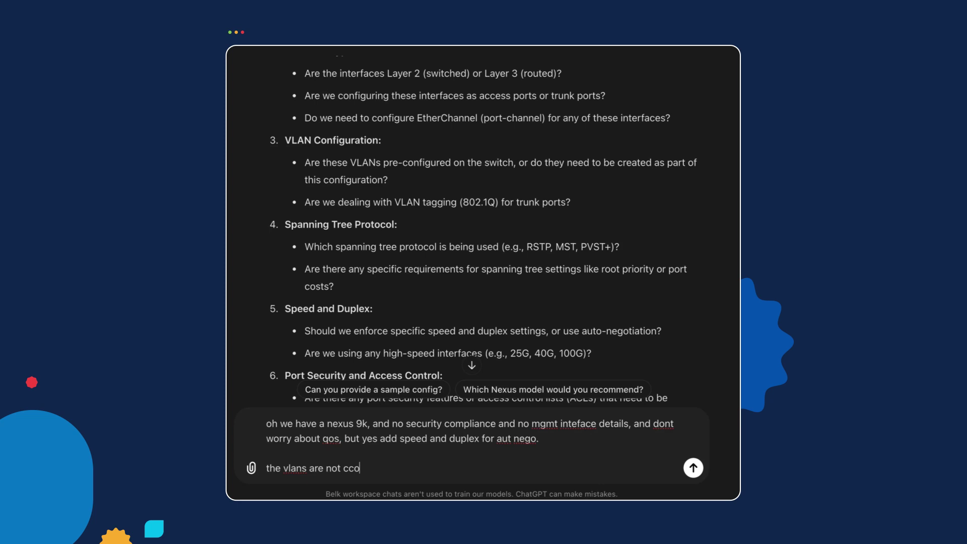
type("onfigured d")
key("BackSpace")
type("as part of the sw")
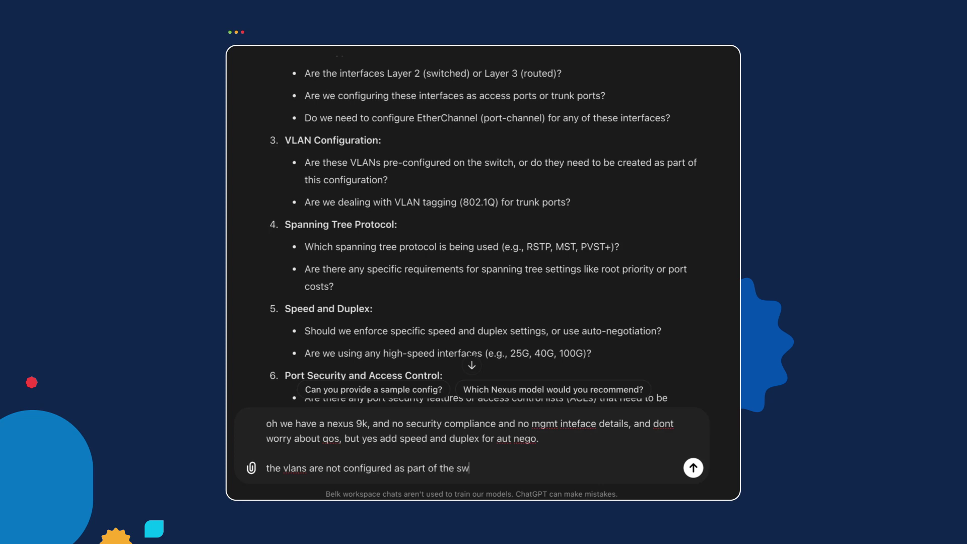
type("itch, give me a new config ")
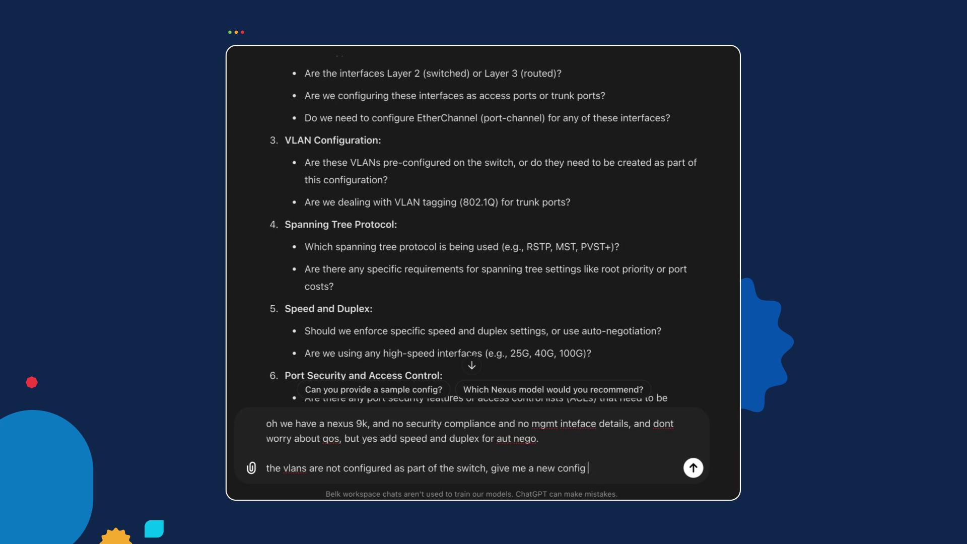
type("with these requiremtn")
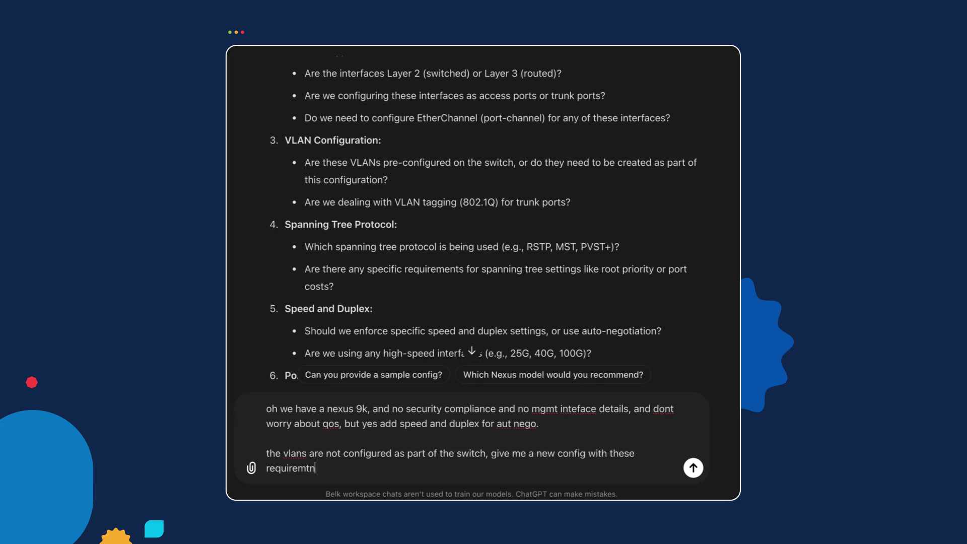
key("BackSpace")
key("BackSpace")
type("ents, dont guess a")
key("BackSpace")
type("- ask questions")
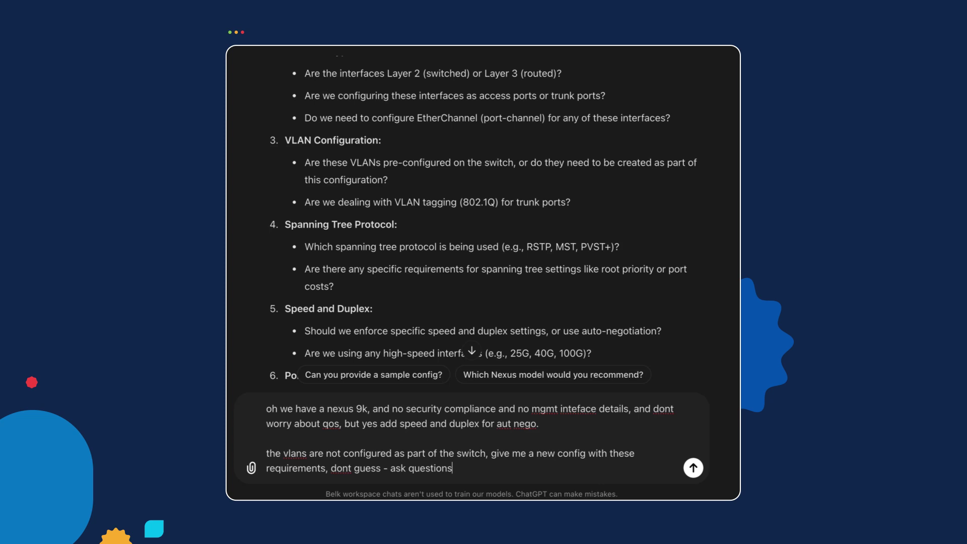
type(" if you dont understands")
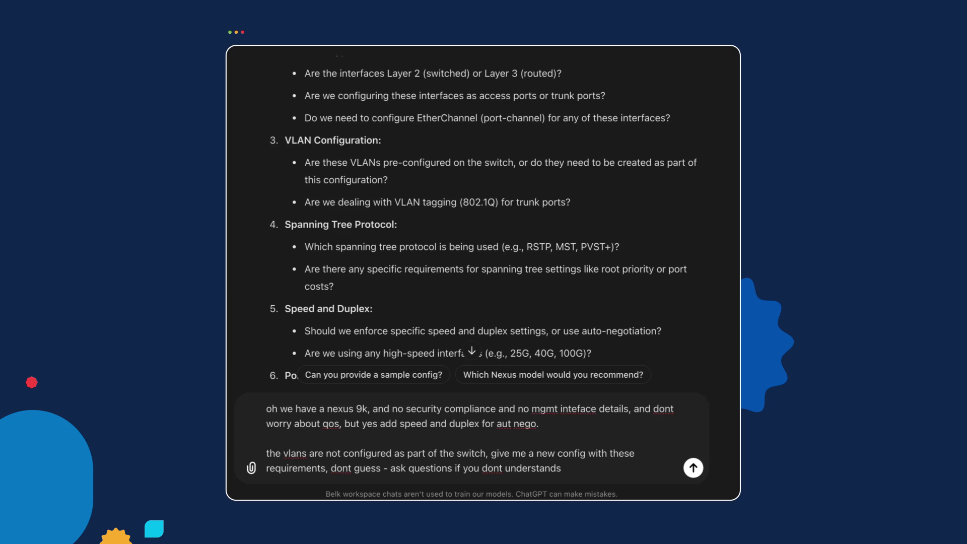
key("Return")
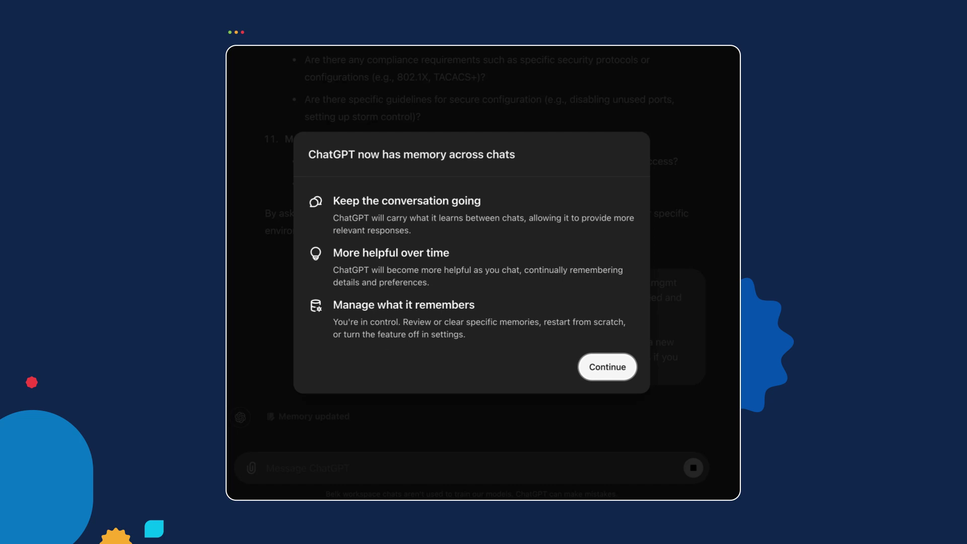
- Dismiss the 'ChatGPT now has memory across chats' notice with Continue
left_click(608, 369)
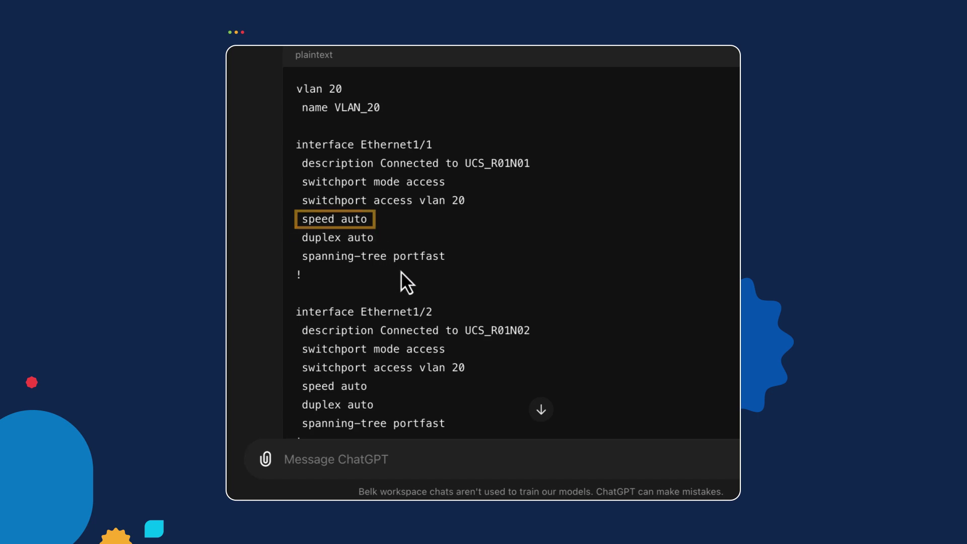
- Follow the streaming config from VLAN 20 access ports down to TenGigE2/1/1–2 trunks allowing VLANs 20,12
scroll(380, 325, "down", 2)
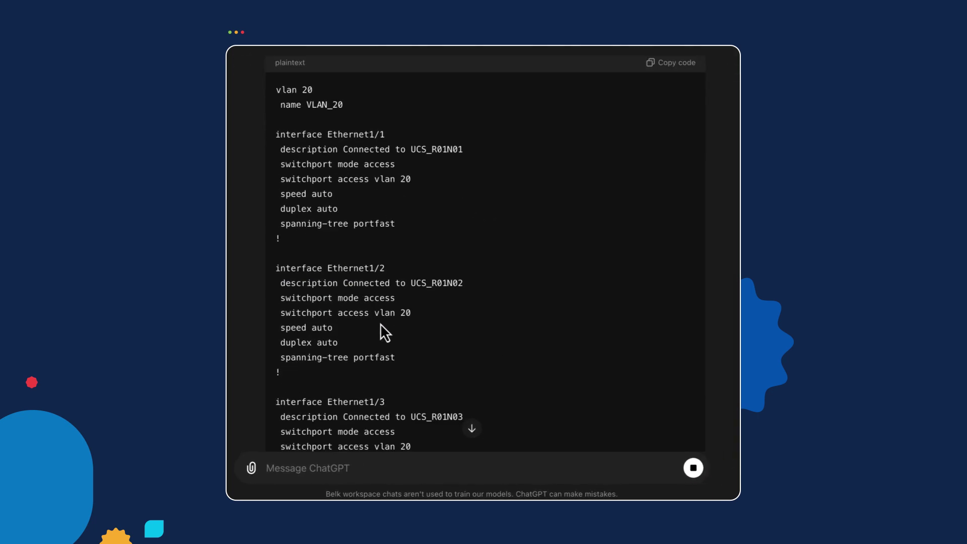
scroll(380, 323, "down", 8)
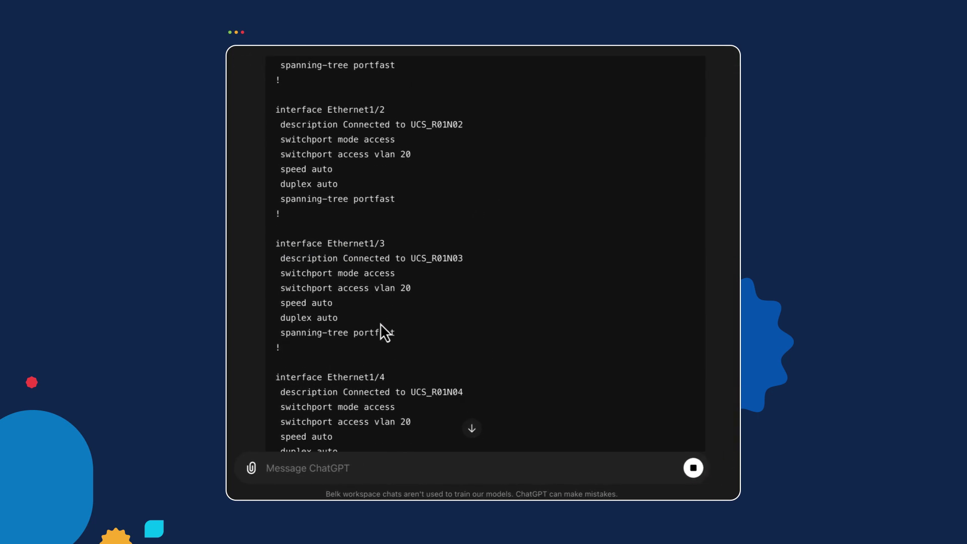
scroll(380, 323, "down", 20)
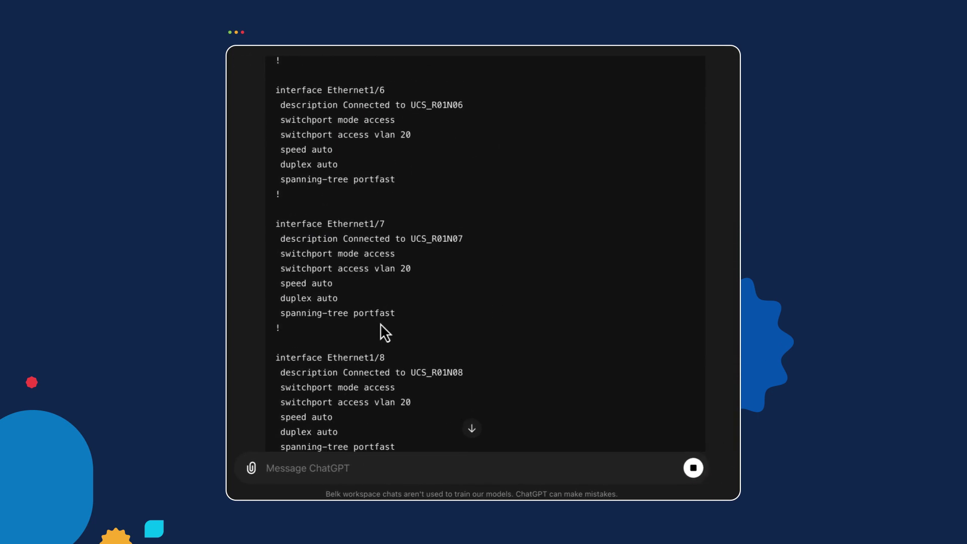
scroll(380, 323, "down", 12)
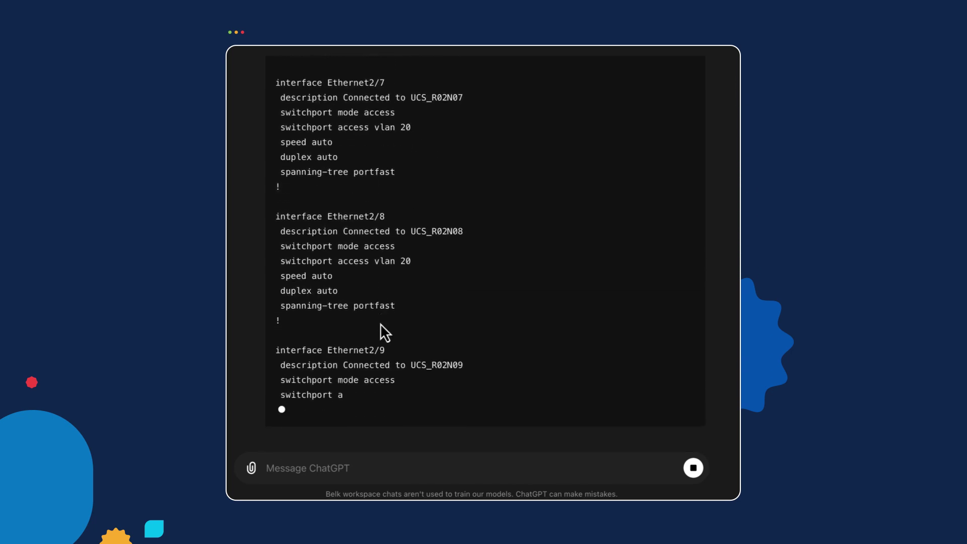
scroll(380, 323, "up", 5)
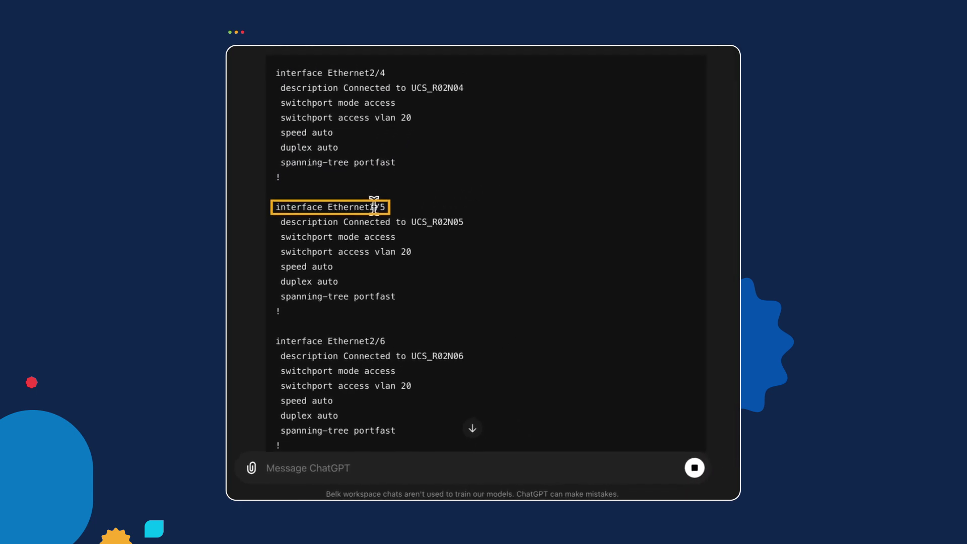
scroll(409, 270, "down", 10)
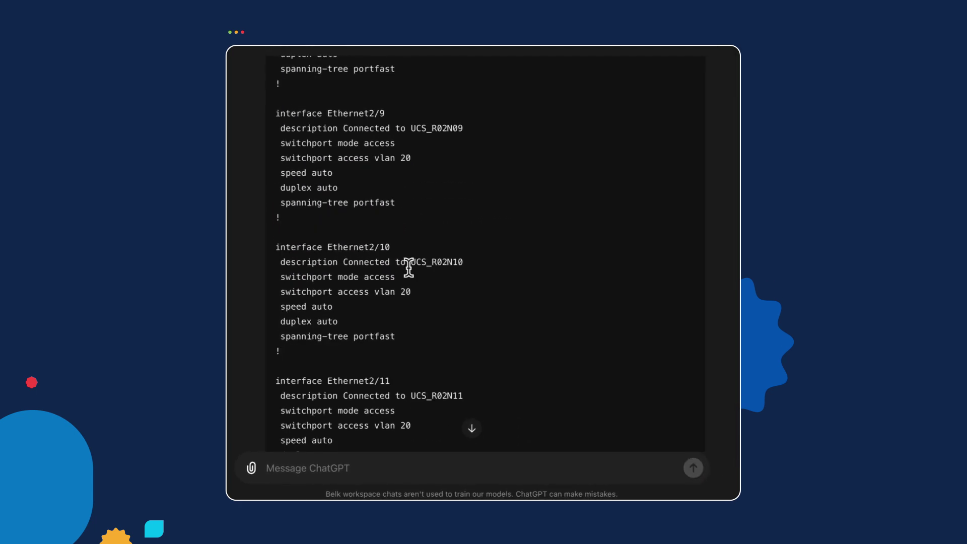
scroll(409, 269, "down", 15)
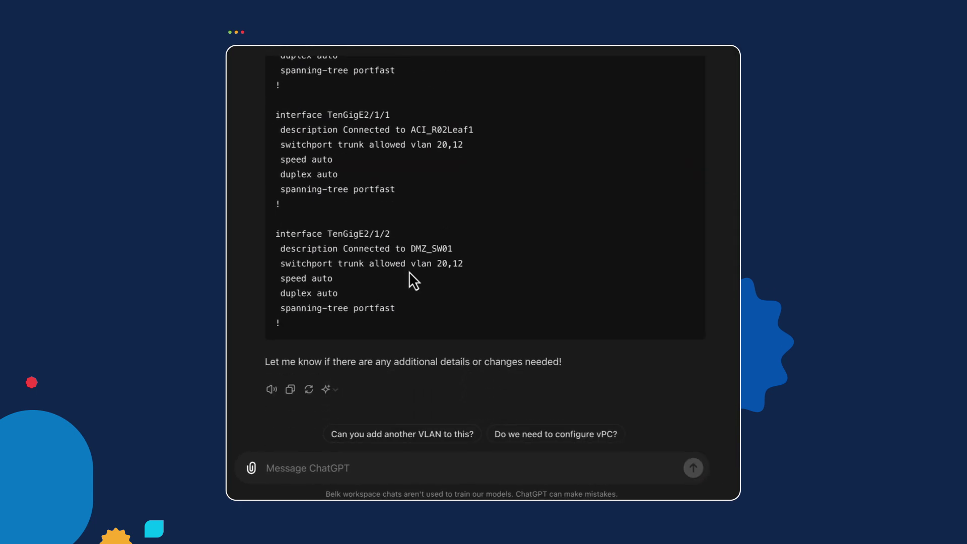